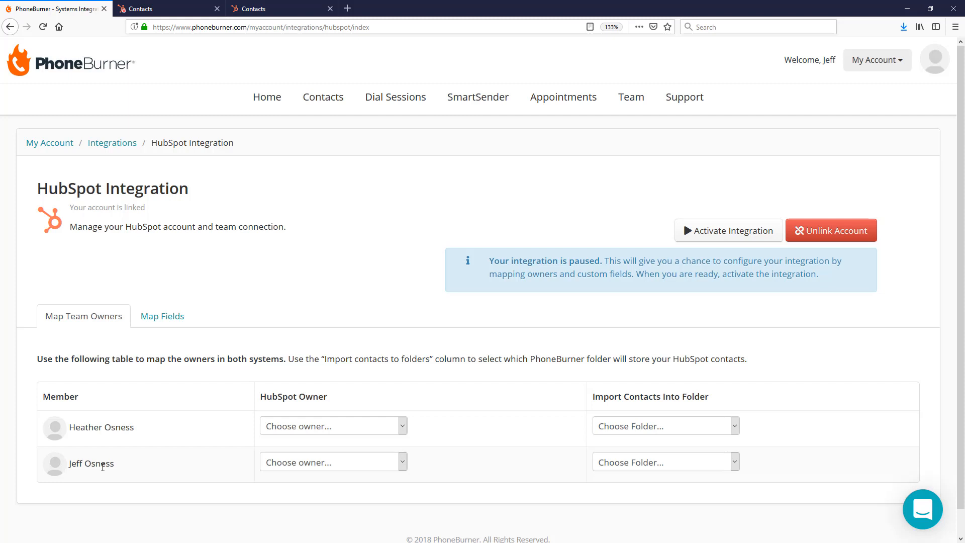
# Map each team member to the HubSpot owner of the same name, with Contacts as the import folder.
pyautogui.click(364, 431)
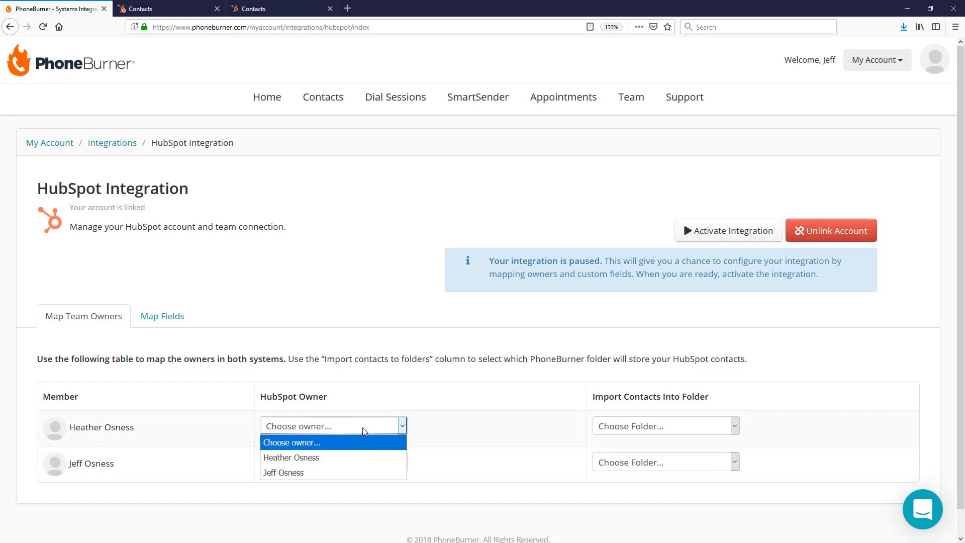
pyautogui.click(318, 457)
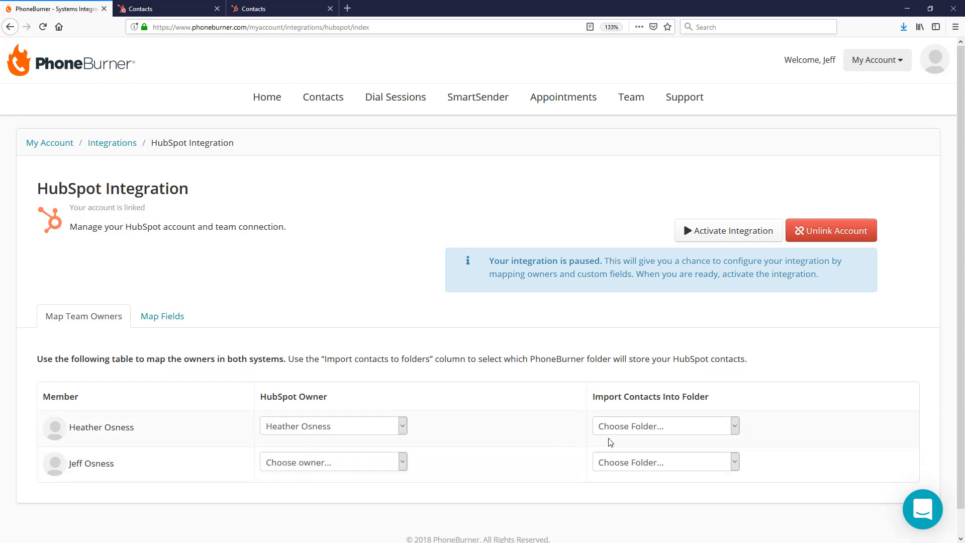
pyautogui.click(674, 431)
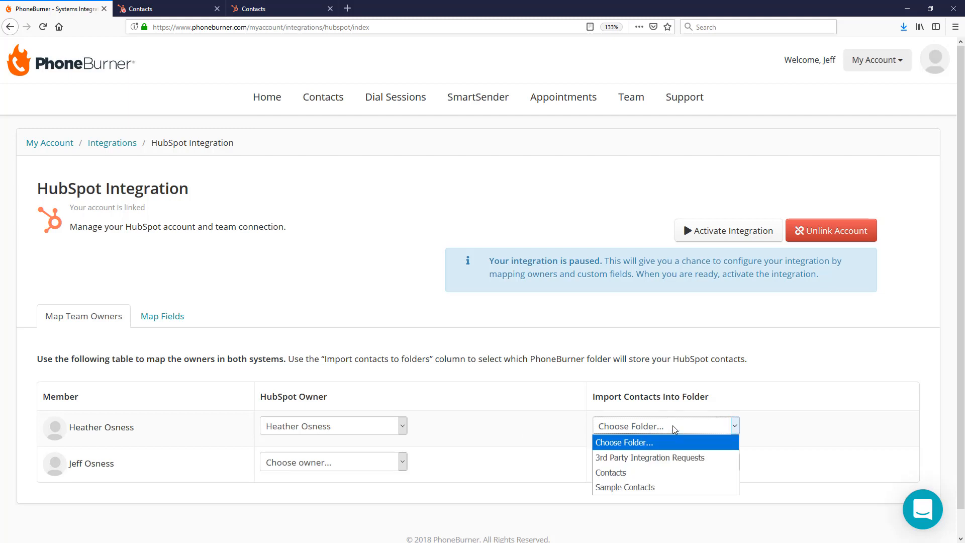
pyautogui.click(615, 475)
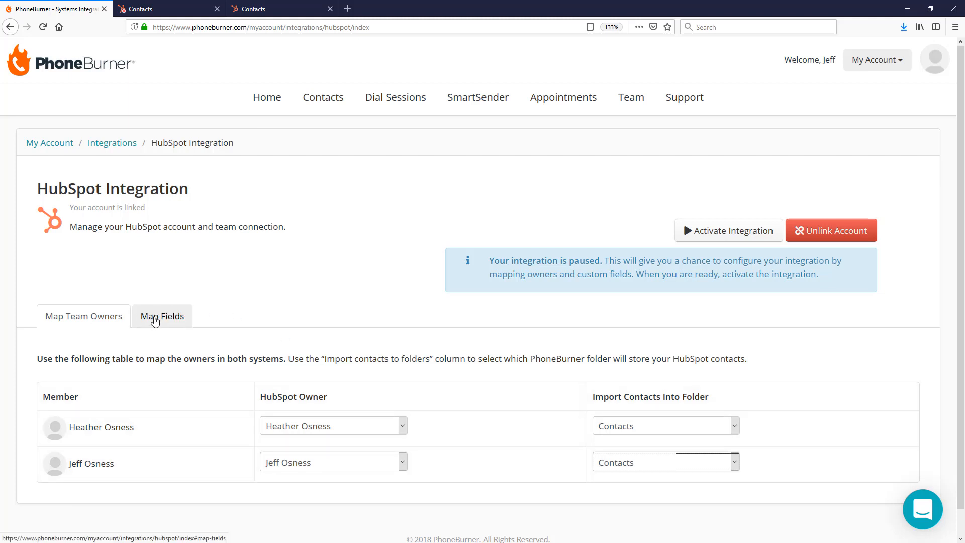
# In the field mappings, match the HubSpot property Ready to Go to the PhoneBurner custom field Ready To Go.
pyautogui.click(155, 322)
pyautogui.scroll(-5, 250, 336)
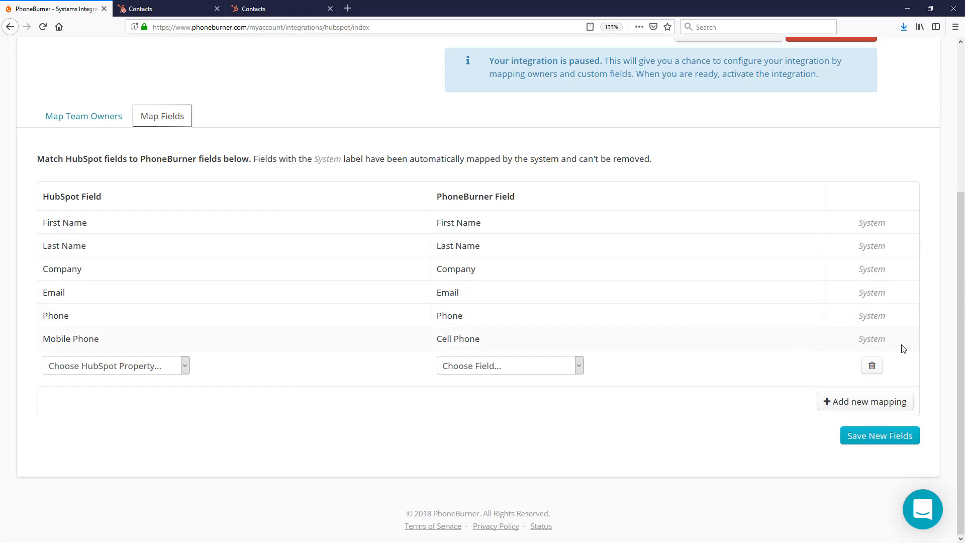
pyautogui.moveTo(903, 348); pyautogui.dragTo(116, 220)
pyautogui.click(385, 296)
pyautogui.click(171, 371)
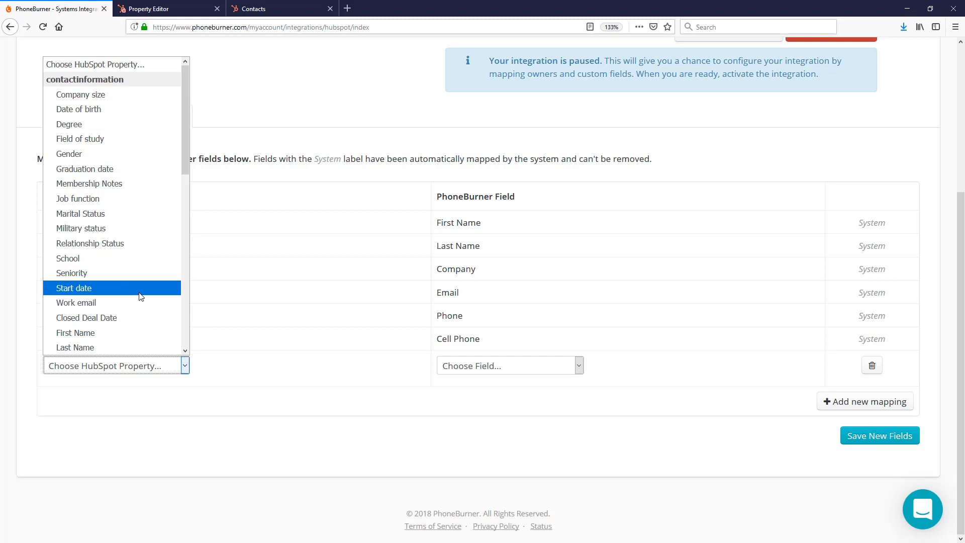
pyautogui.scroll(-2, 139, 291)
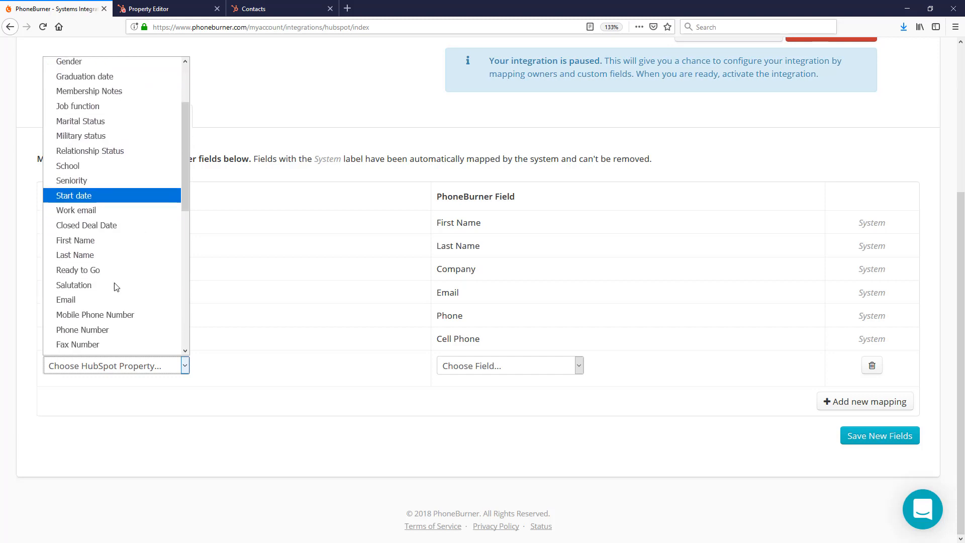
pyautogui.click(80, 266)
pyautogui.click(554, 369)
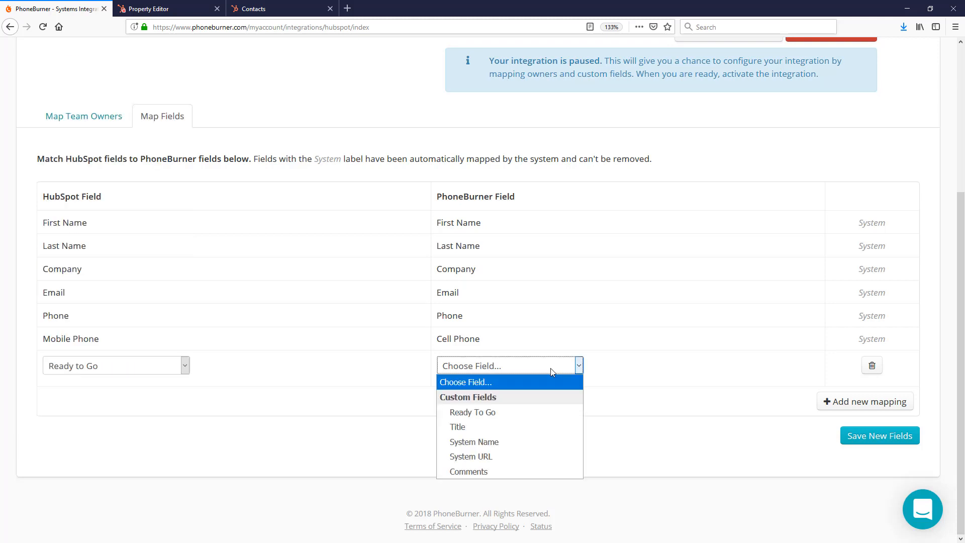
pyautogui.click(468, 413)
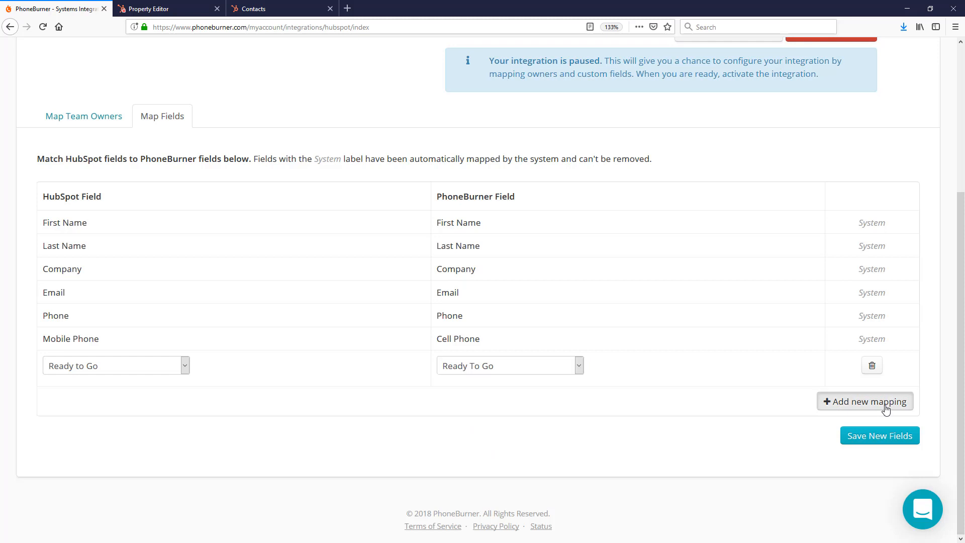
# Add another field mapping that matches the HubSpot property Job Title to the PhoneBurner custom field Title.
pyautogui.click(824, 402)
pyautogui.click(185, 402)
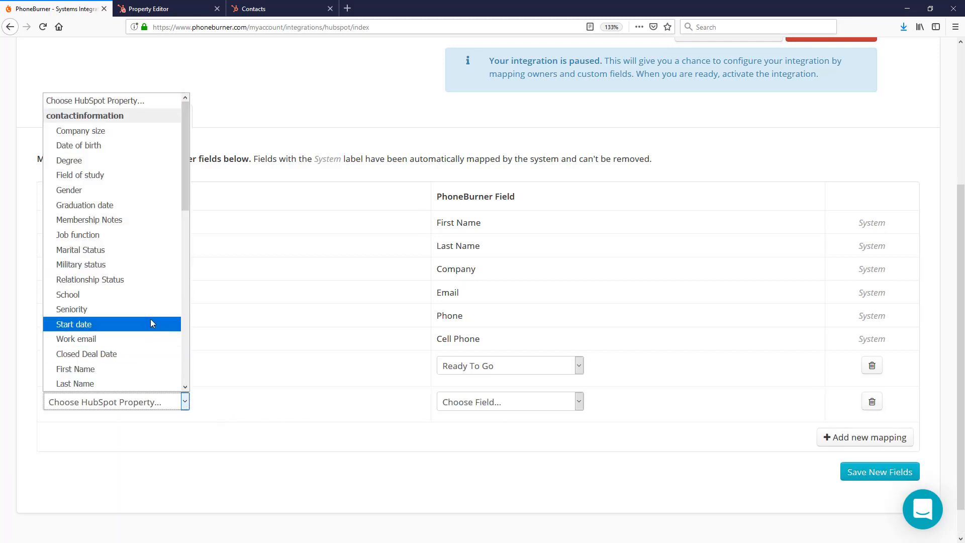
pyautogui.scroll(-5, 151, 323)
pyautogui.click(81, 369)
pyautogui.click(521, 401)
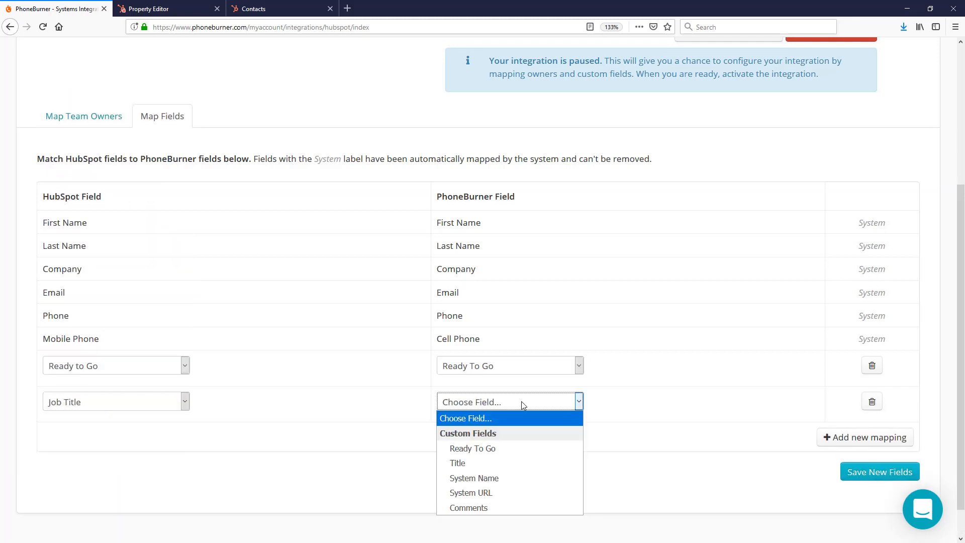
pyautogui.click(461, 469)
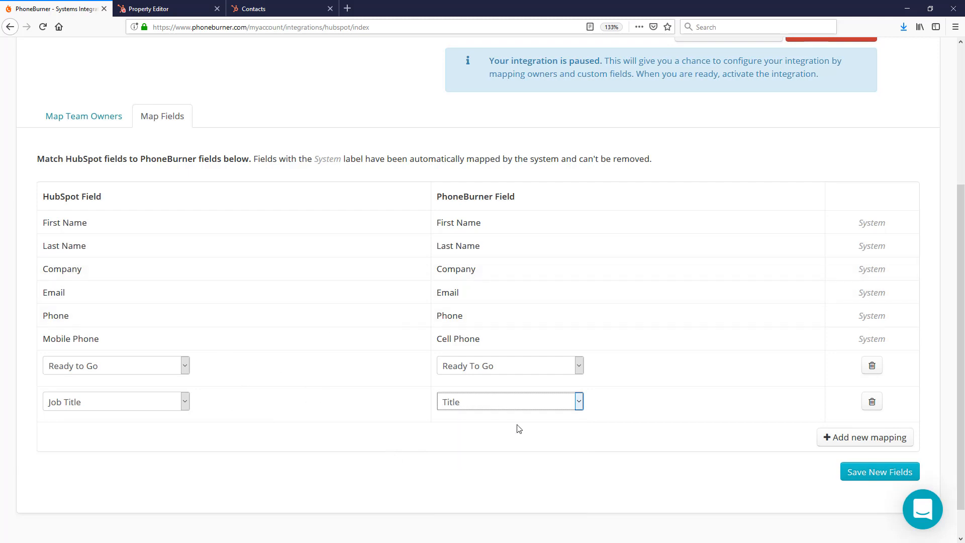
# Save the new field mappings and activate the HubSpot integration.
pyautogui.click(879, 477)
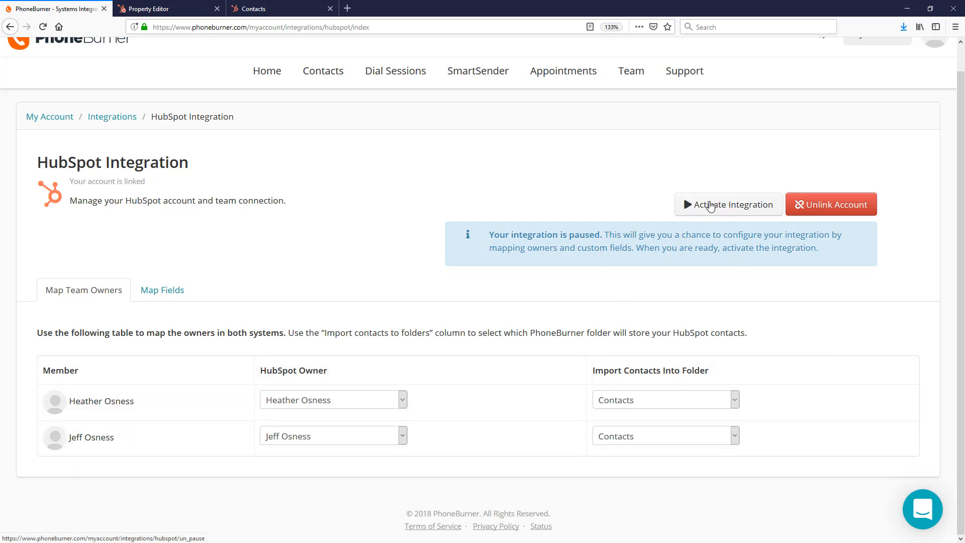
pyautogui.click(710, 205)
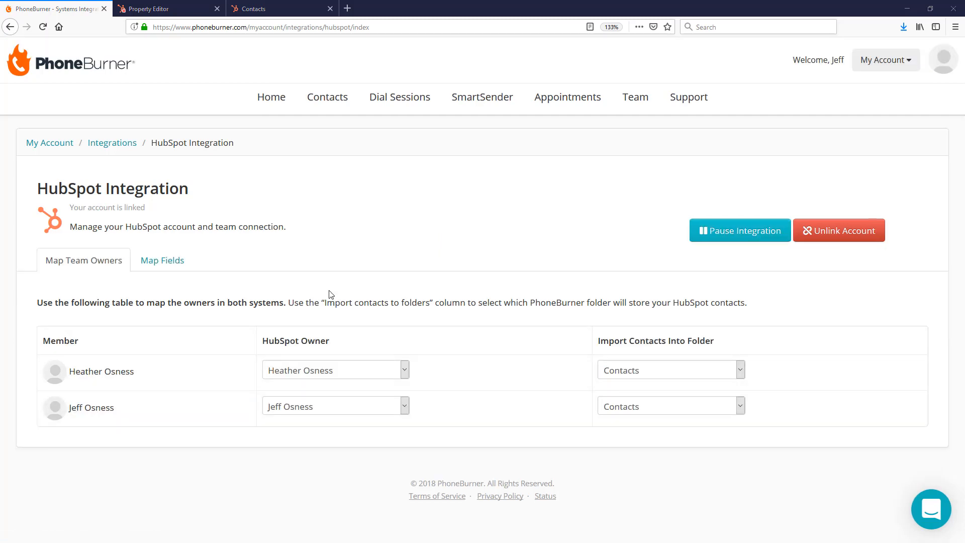
# Begin a dial session with all contacts in the Contacts folder and start dialing.
pyautogui.click(340, 105)
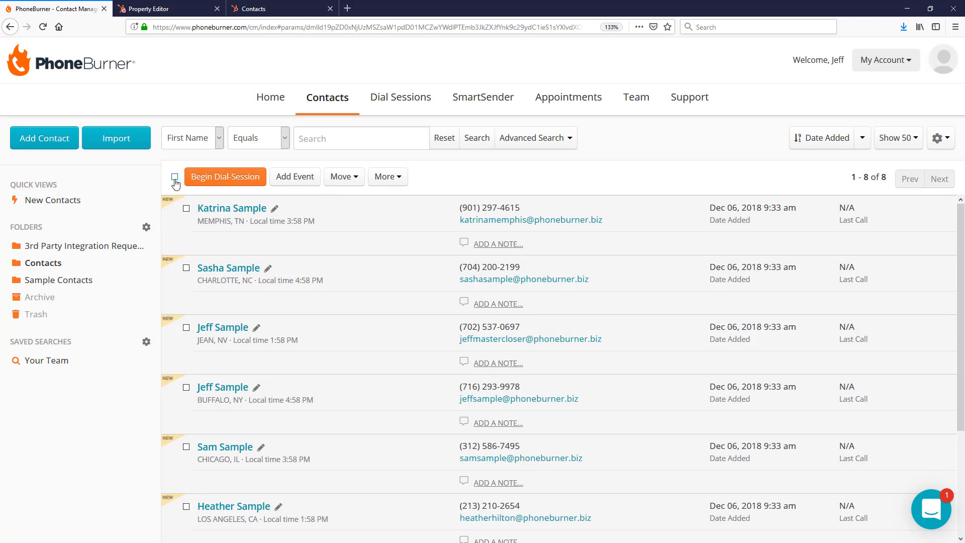
pyautogui.click(211, 176)
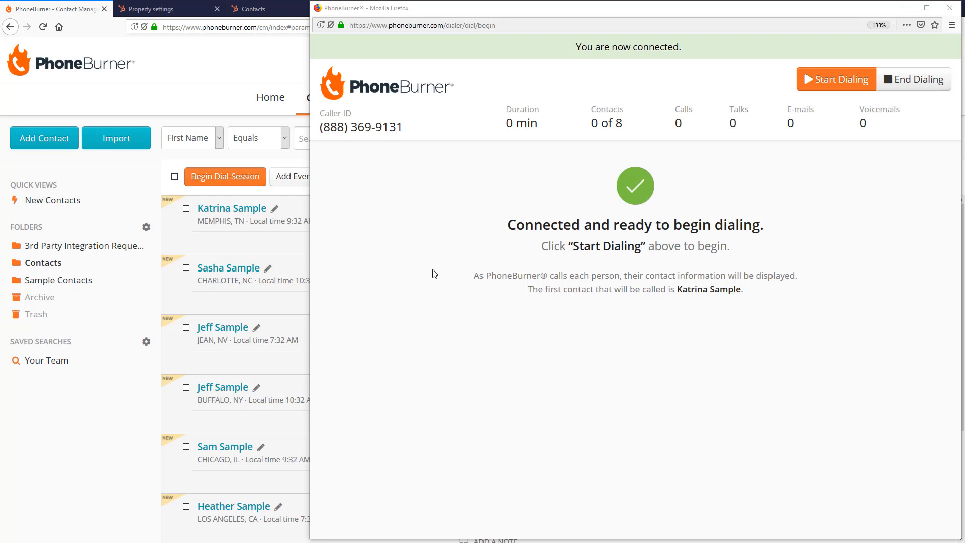
pyautogui.click(839, 83)
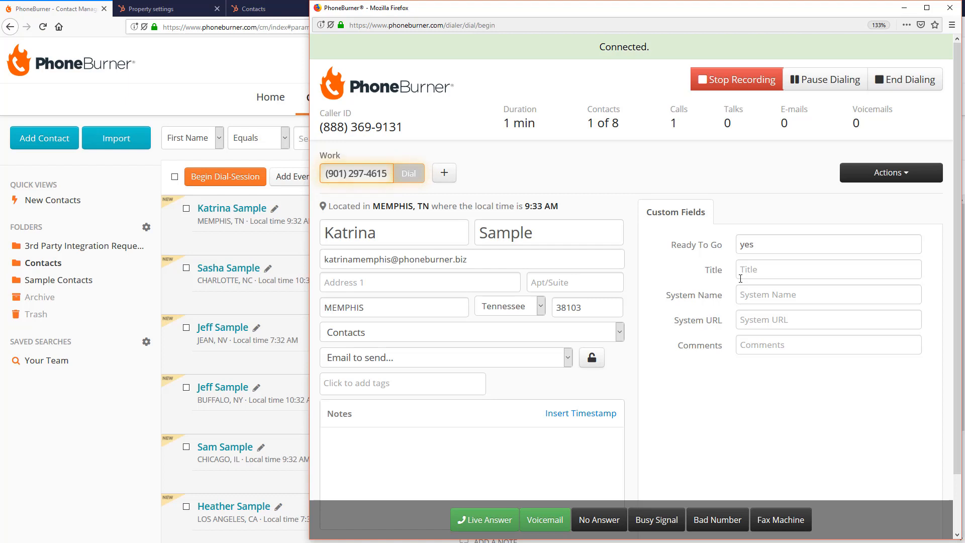
# Log the first two calls of the dial session as Voicemail and the third as No Answer.
pyautogui.click(550, 520)
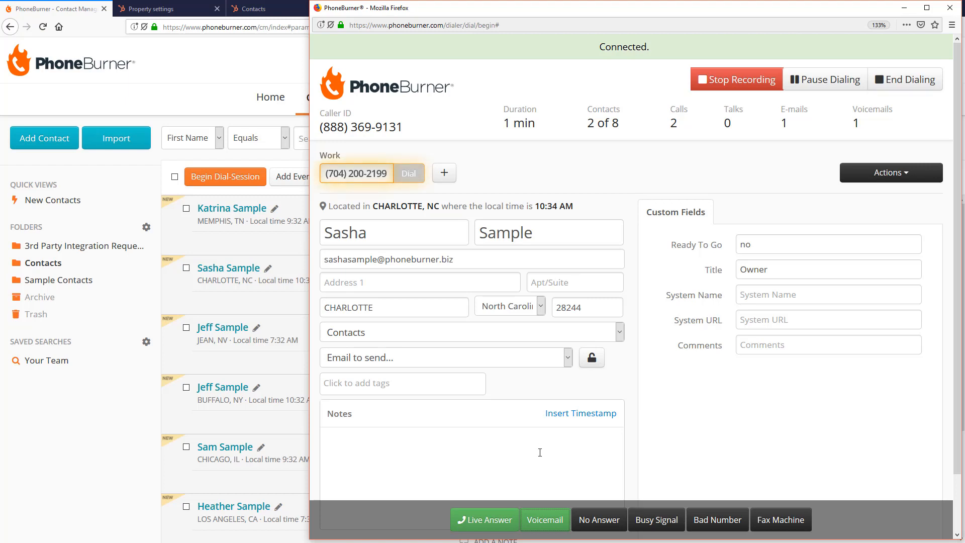
pyautogui.click(544, 519)
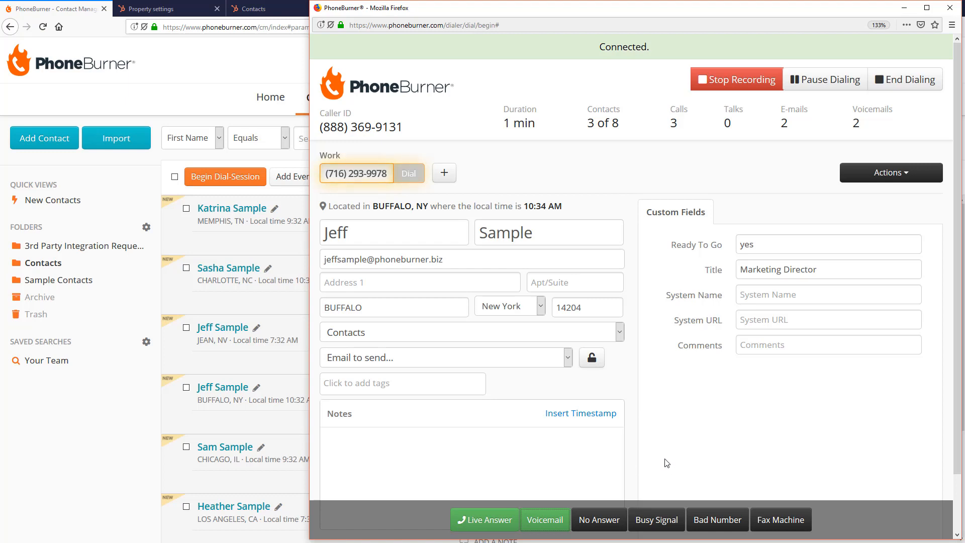
pyautogui.click(601, 521)
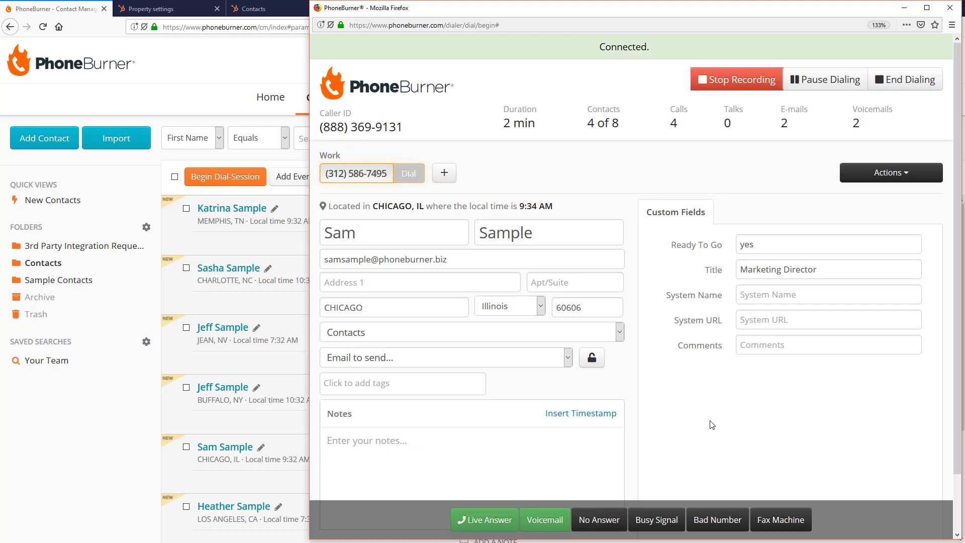
# Mark the call to the Chicago contact as a Live Answer and end the call.
pyautogui.click(494, 527)
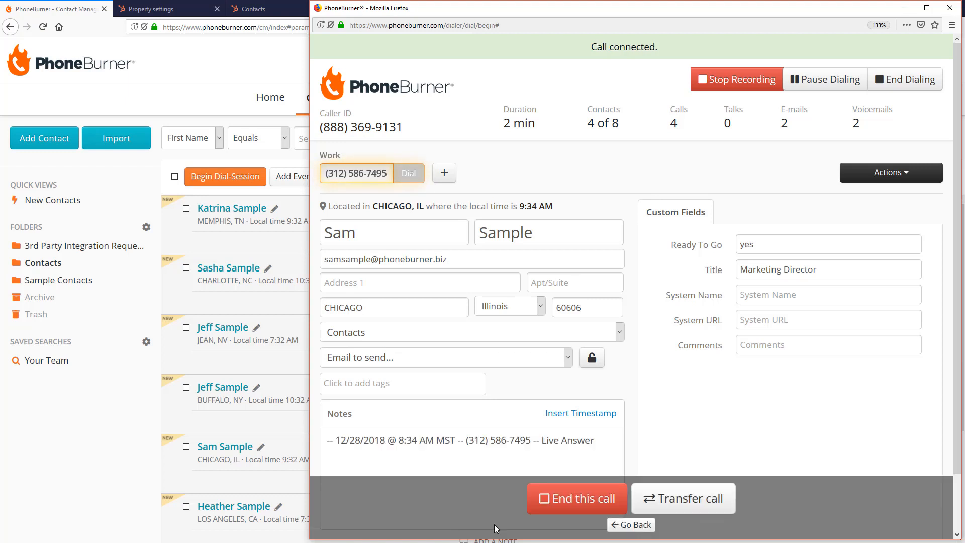
pyautogui.click(581, 503)
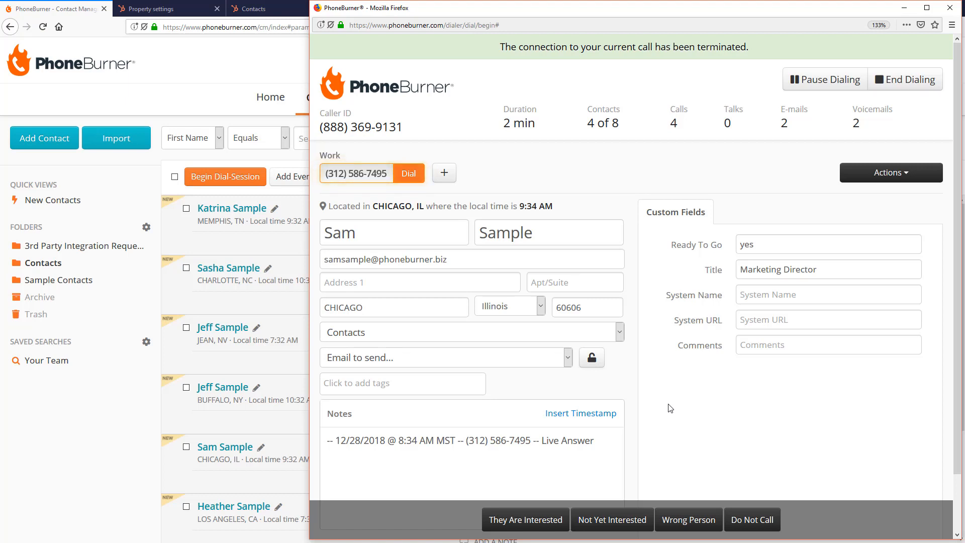
# Set the Chicago contact's Title to VP of Sales and record the call result as They Are Interested.
pyautogui.tripleClick(829, 268)
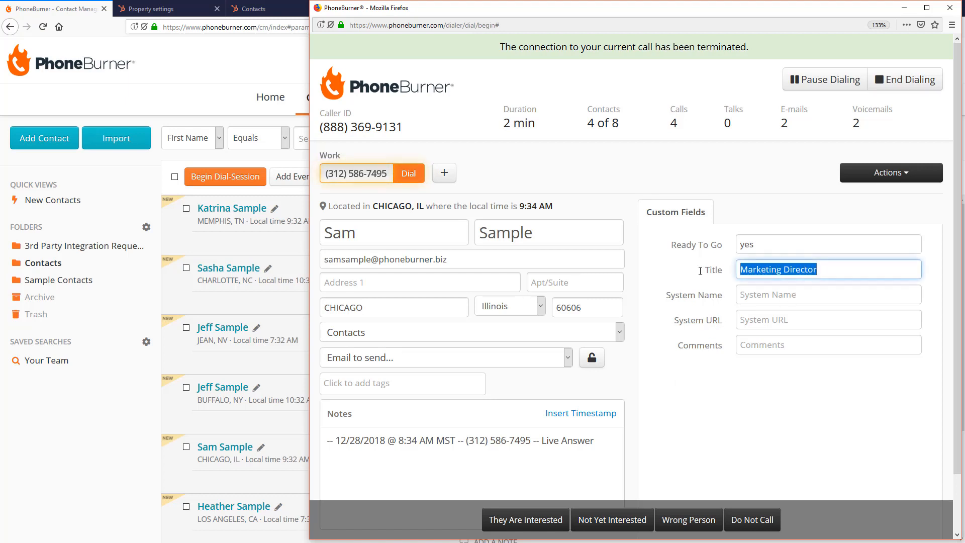
pyautogui.write('VP of Sales')
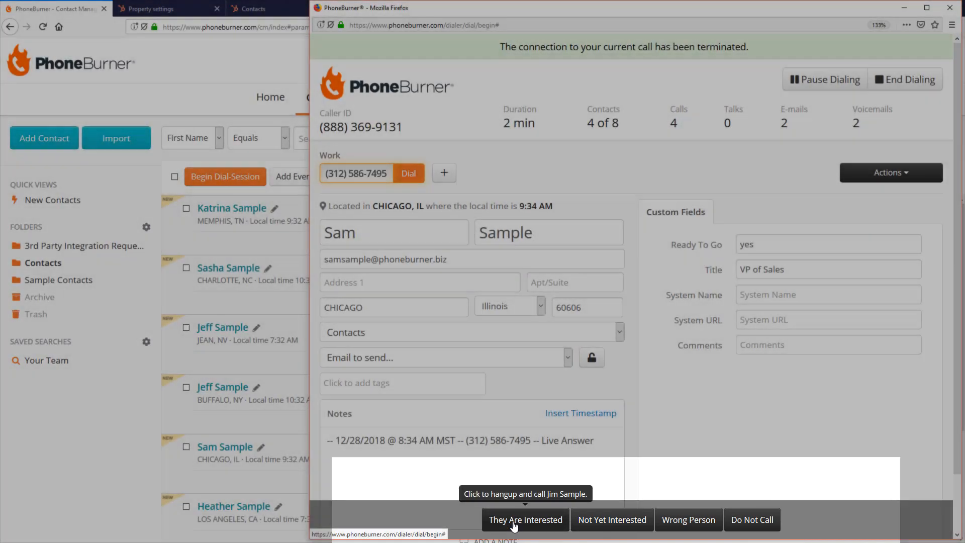
pyautogui.click(514, 523)
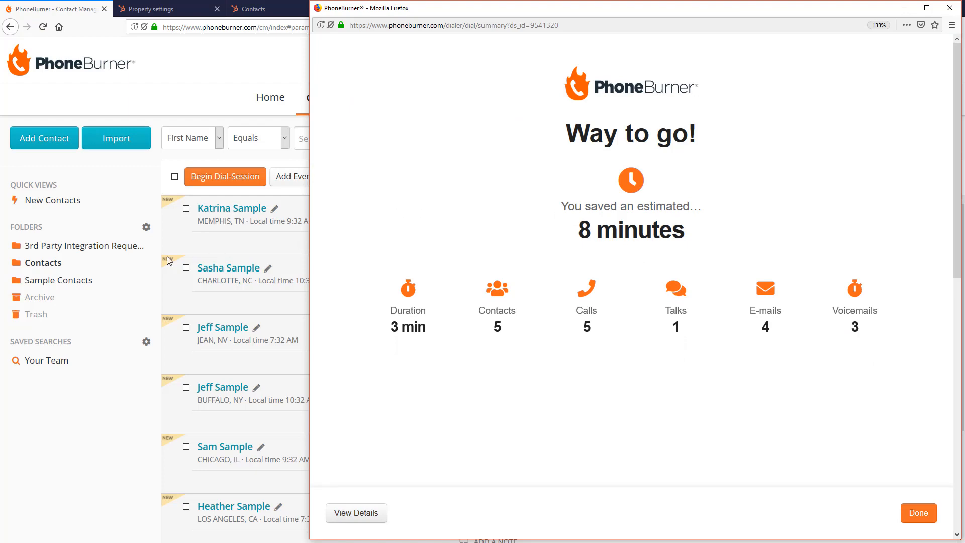
# Reload the Contacts folder and review the call notes and results logged for the dialed contacts.
pyautogui.click(51, 267)
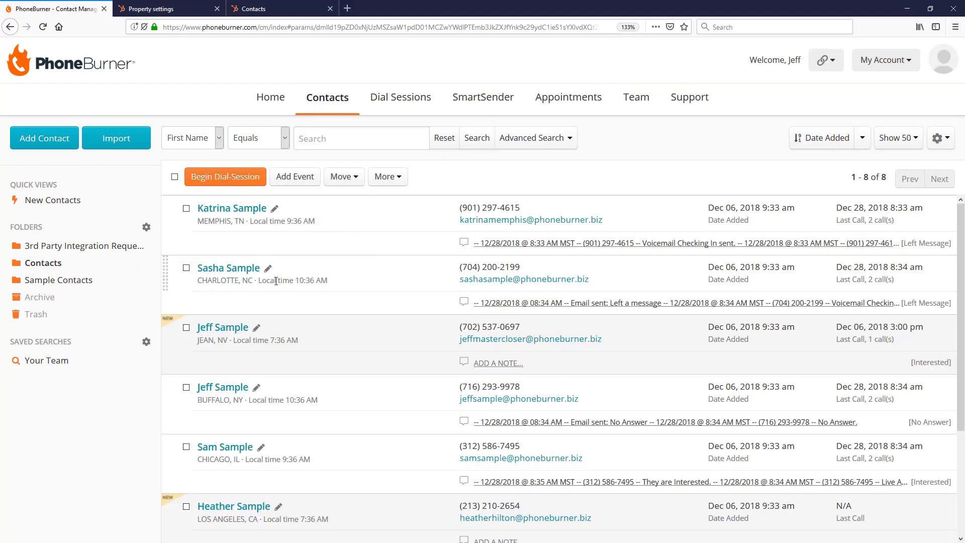
pyautogui.scroll(-1, 282, 289)
pyautogui.scroll(-1, 282, 288)
pyautogui.scroll(3, 283, 289)
# Switch to the HubSpot contacts, open the interested Chicago contact's record, and check the logged call and job title.
pyautogui.click(269, 9)
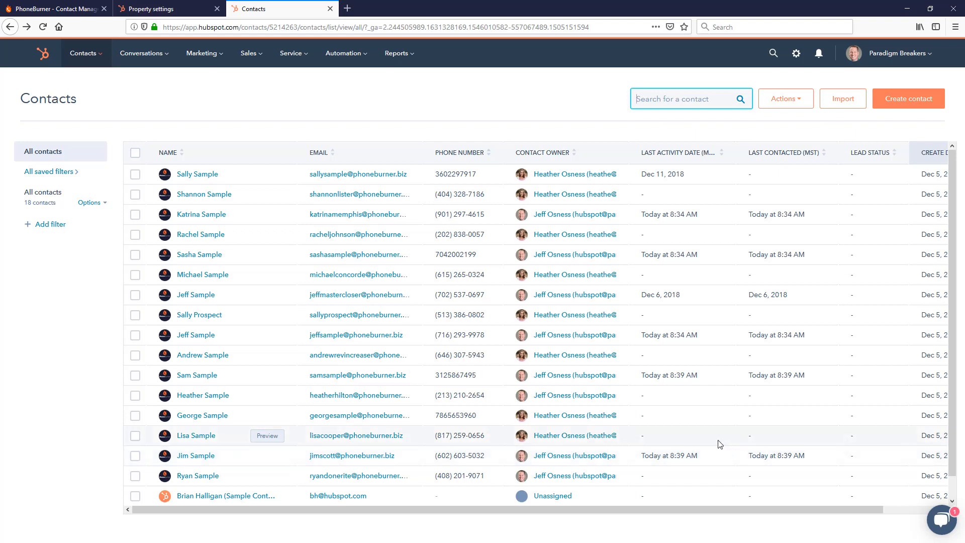
pyautogui.click(197, 375)
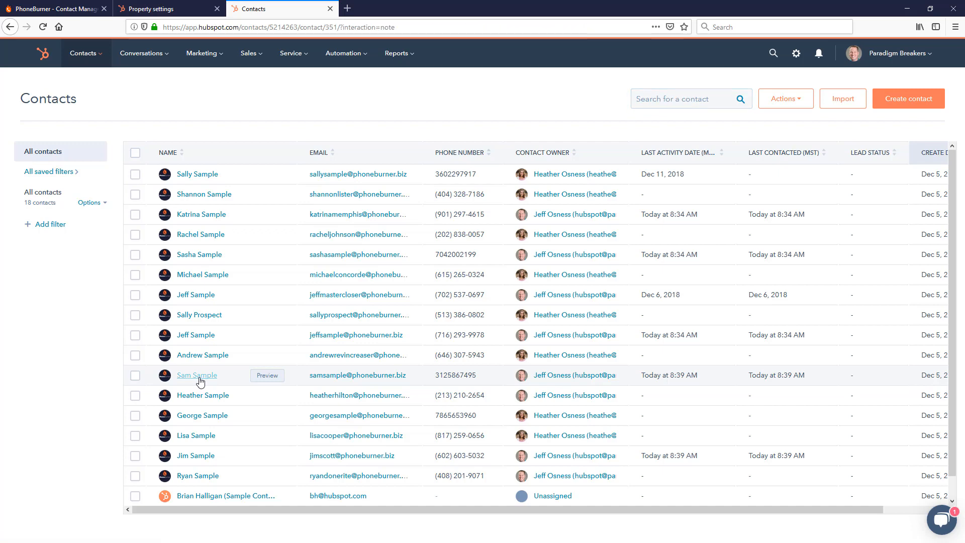
pyautogui.scroll(-3, 214, 245)
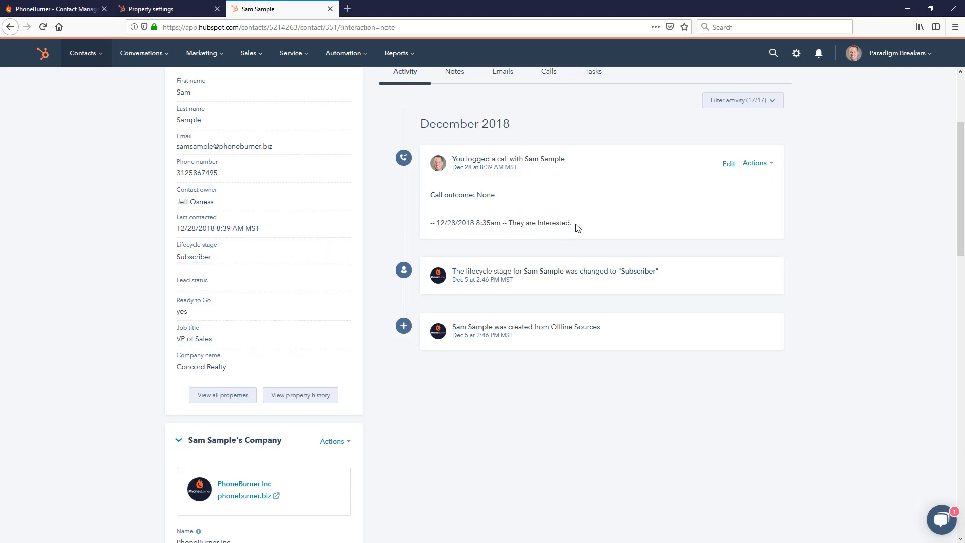
pyautogui.moveTo(578, 225); pyautogui.dragTo(505, 244)
pyautogui.scroll(3, 491, 304)
pyautogui.click(370, 348)
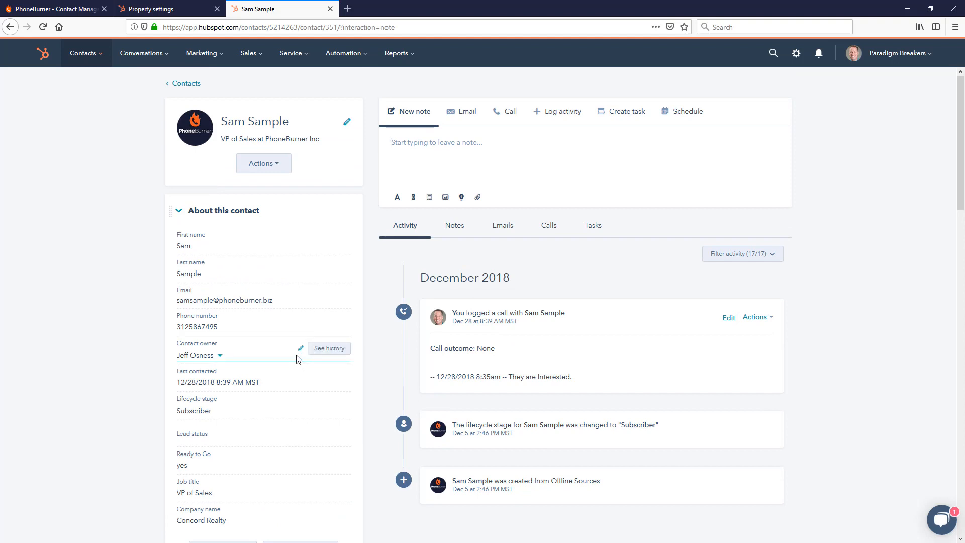
# Return to the contact list, open the Charlotte contact who was left a voicemail, and review the logged call and email.
pyautogui.click(10, 27)
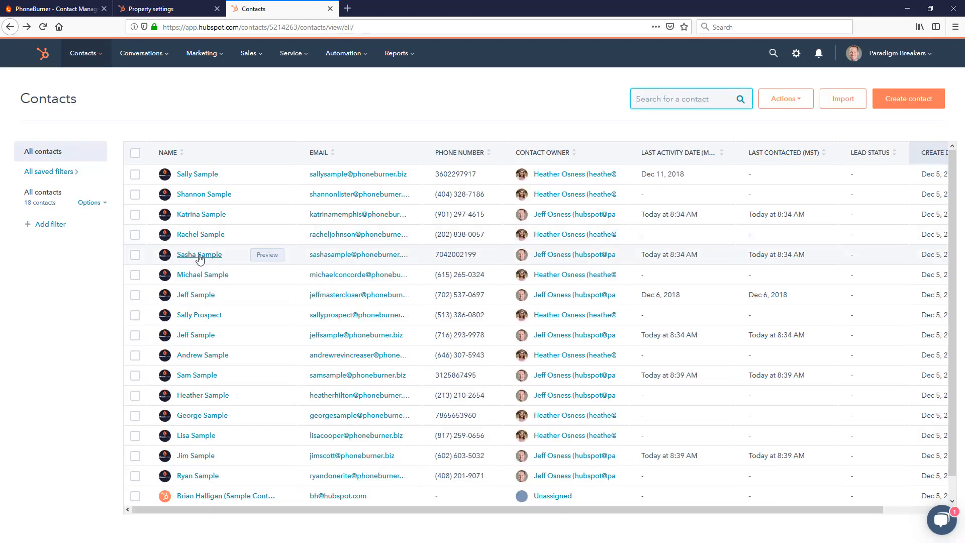
pyautogui.click(198, 254)
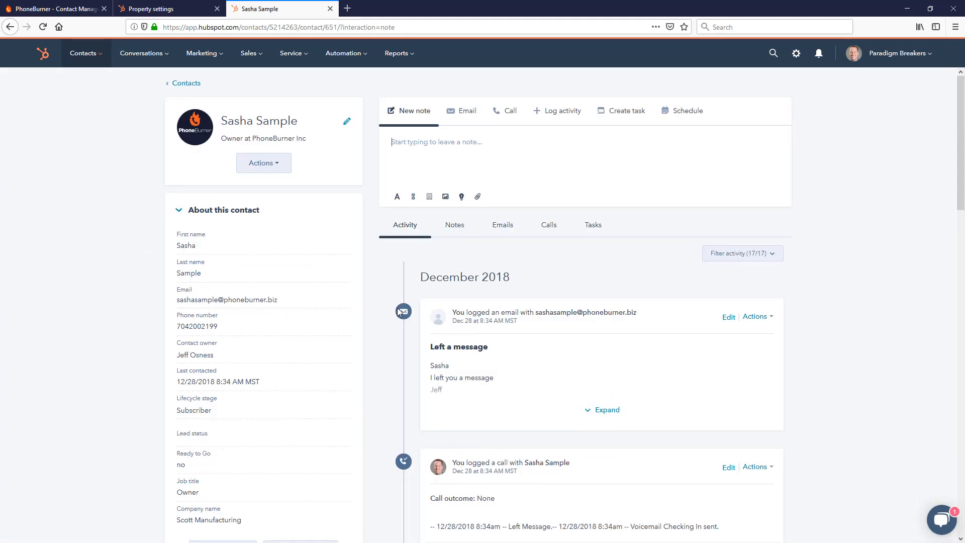
pyautogui.scroll(-2, 474, 459)
pyautogui.moveTo(727, 480); pyautogui.dragTo(569, 477)
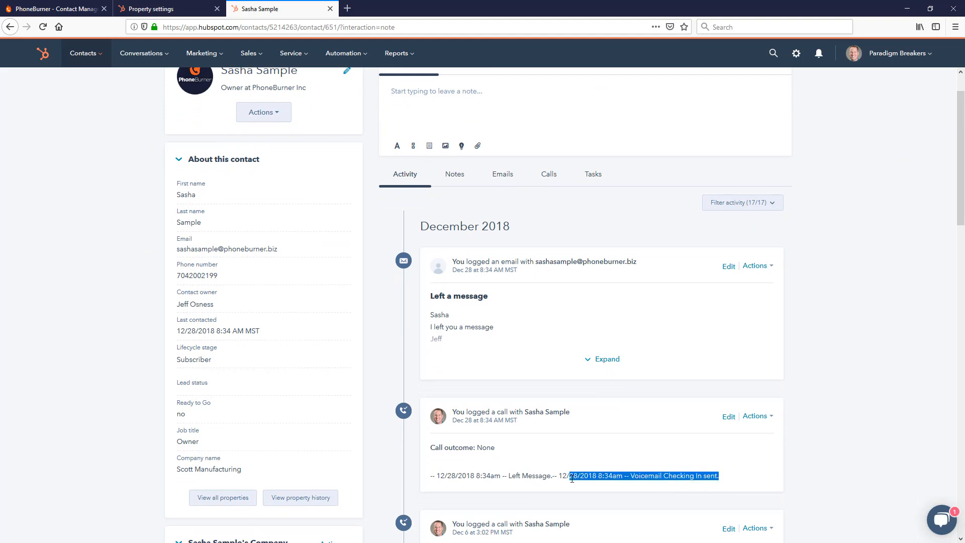
pyautogui.click(469, 346)
pyautogui.moveTo(468, 345); pyautogui.dragTo(428, 313)
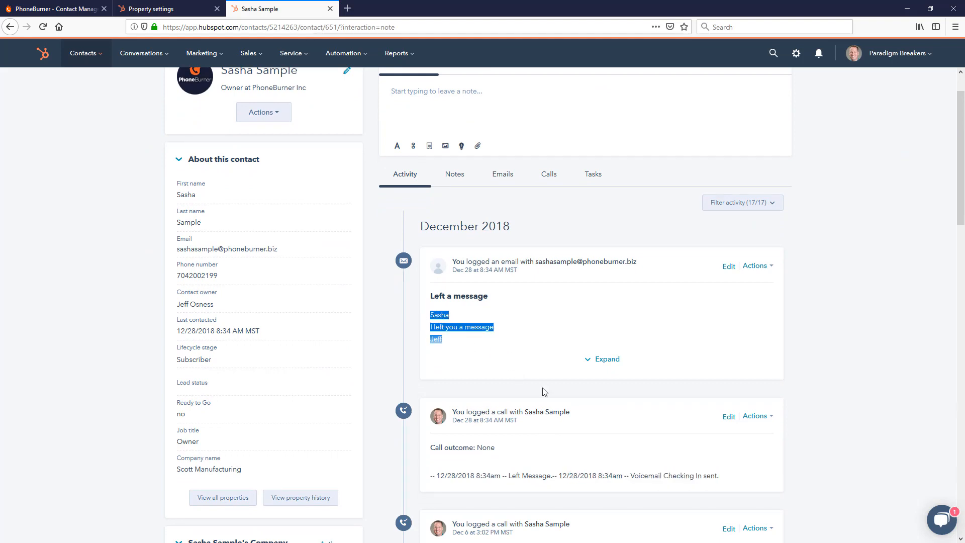